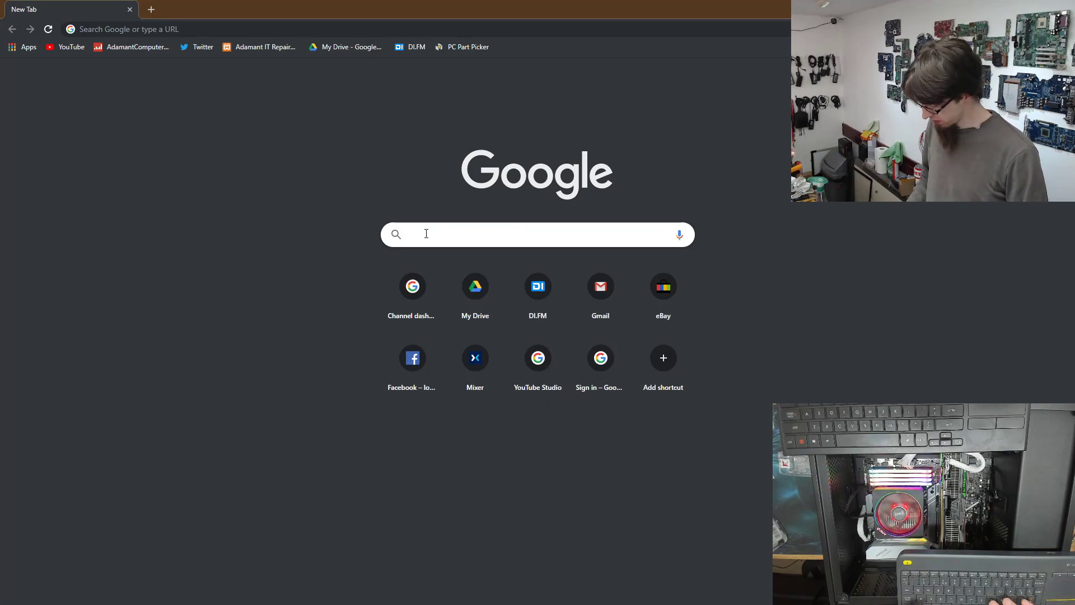
- Search Chrome for 'asus prime x470 pro' to reach the ASUS PRIME X470-PRO product page
{"action": "left_click", "coordinate": [426, 234]}
{"action": "type", "text": "a"}
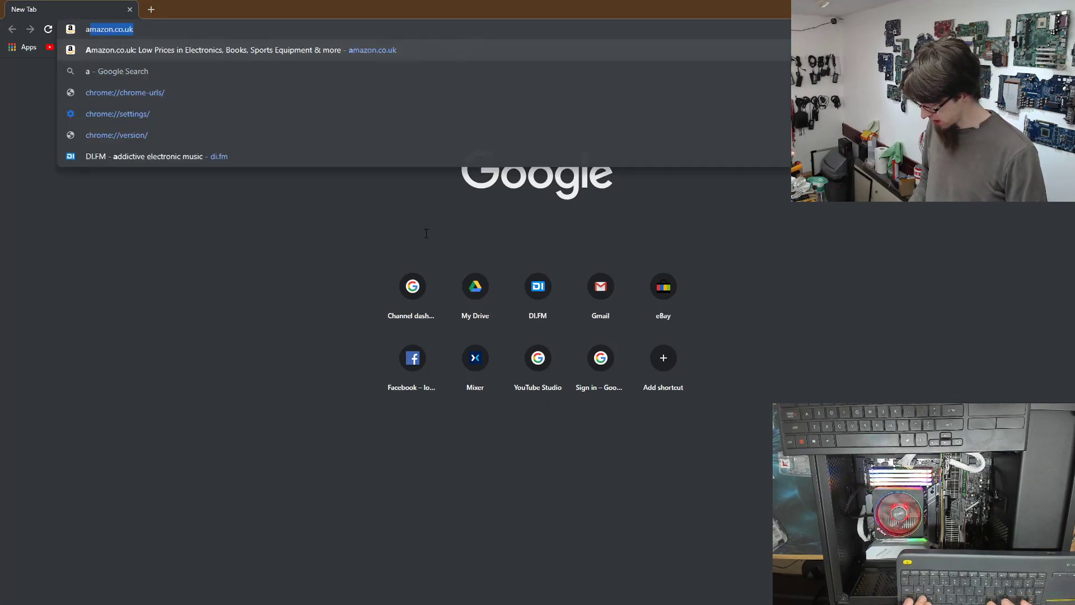
{"action": "type", "text": "sus prime "}
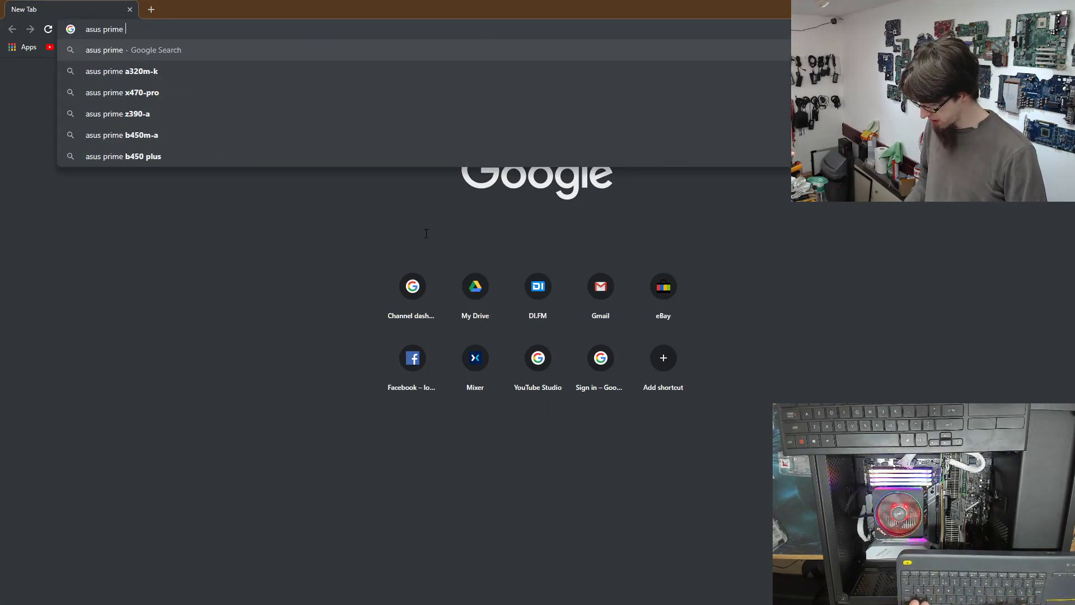
{"action": "type", "text": "x470 pro"}
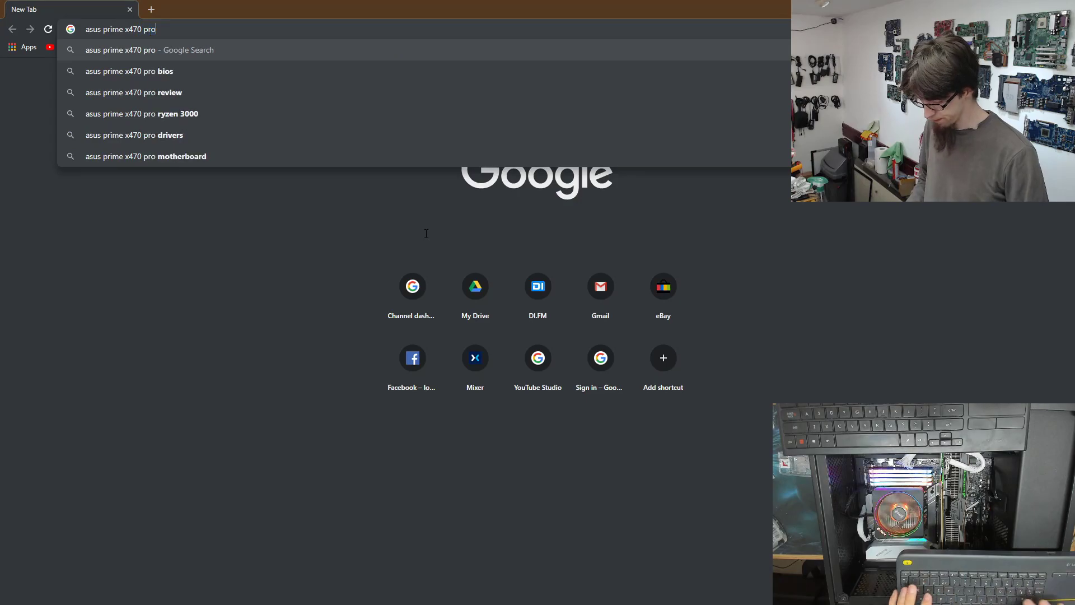
{"action": "key", "text": "Return"}
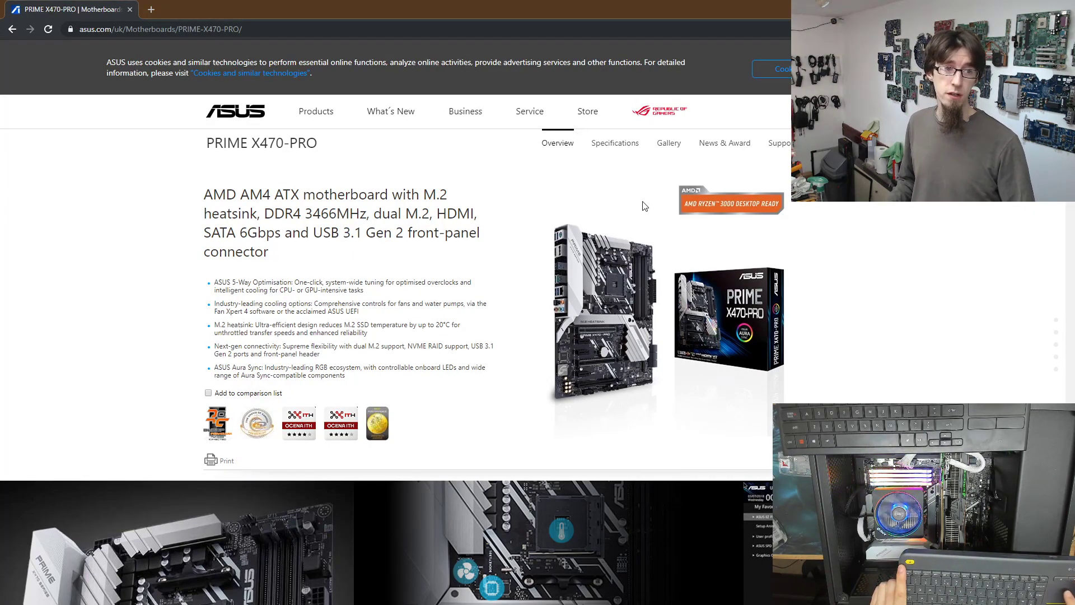
- Find the Ryzen 7 3700X row in the board's CPU support list, showing BIOS 4804 required
{"action": "left_click", "coordinate": [779, 146]}
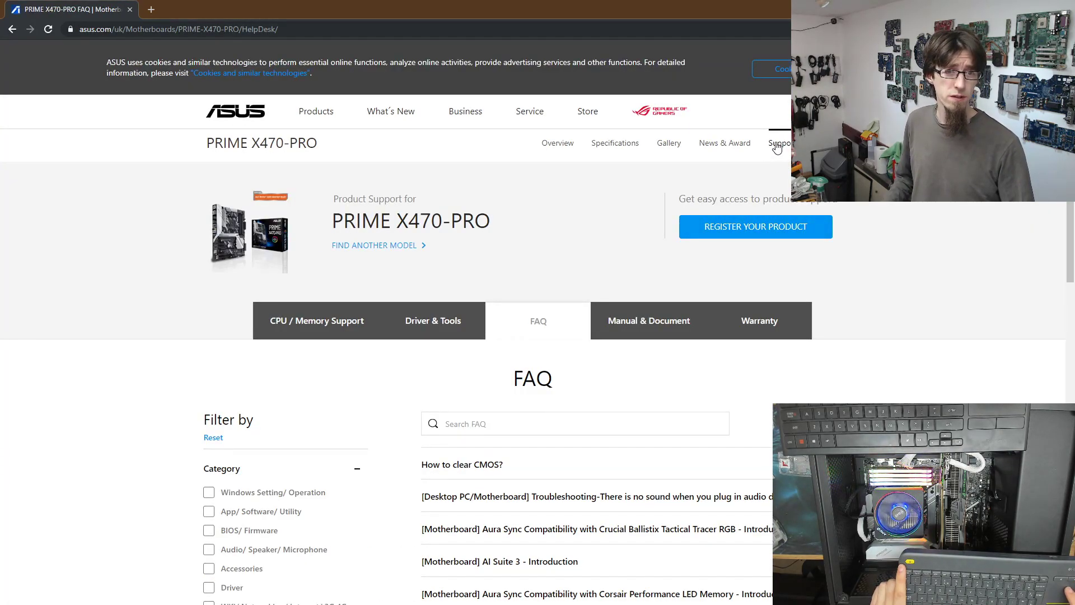
{"action": "left_click", "coordinate": [332, 327]}
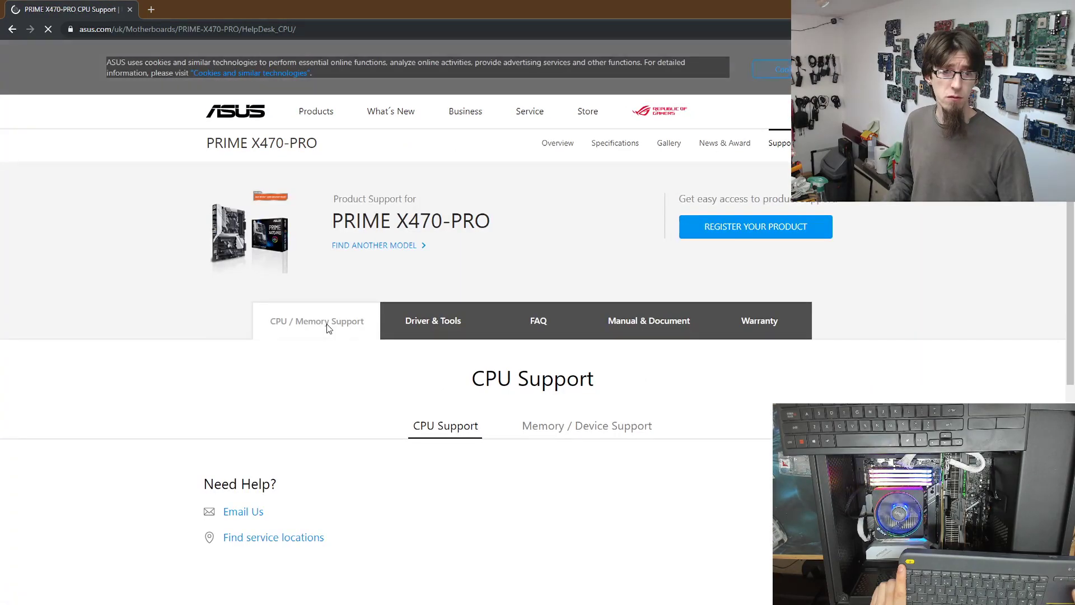
{"action": "scroll", "coordinate": [389, 456], "scroll_direction": "down", "scroll_amount": 7}
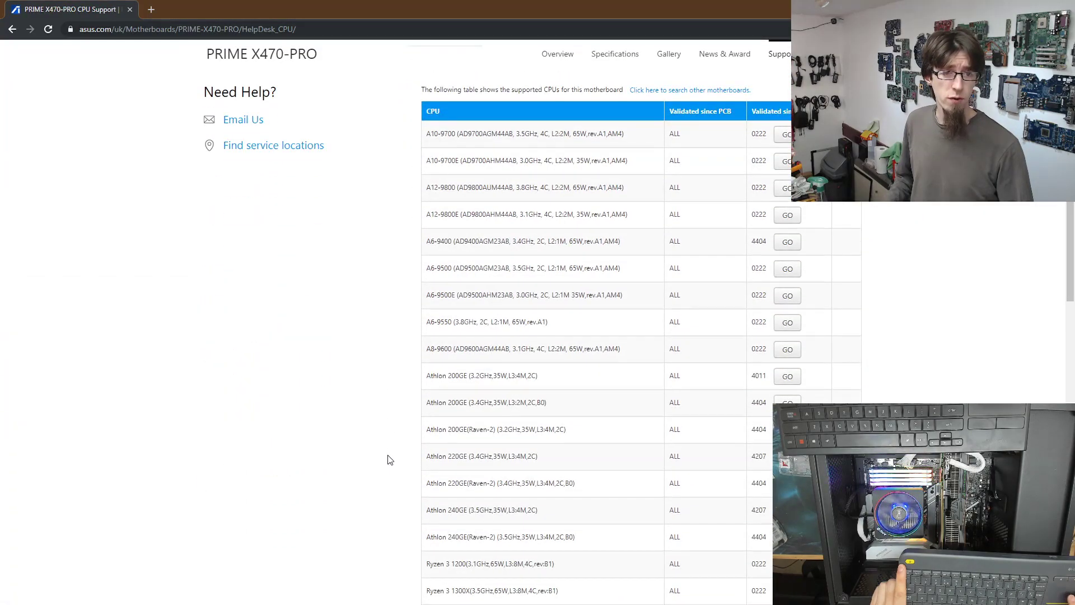
{"action": "scroll", "coordinate": [399, 404], "scroll_direction": "down", "scroll_amount": 15}
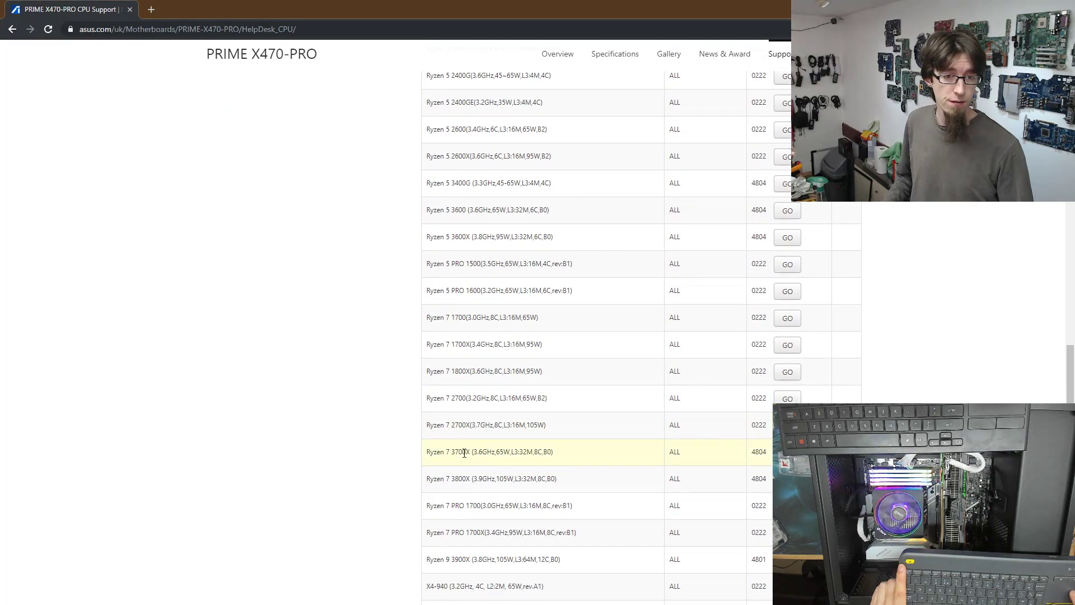
{"action": "left_click_drag", "start_coordinate": [434, 453], "coordinate": [533, 467]}
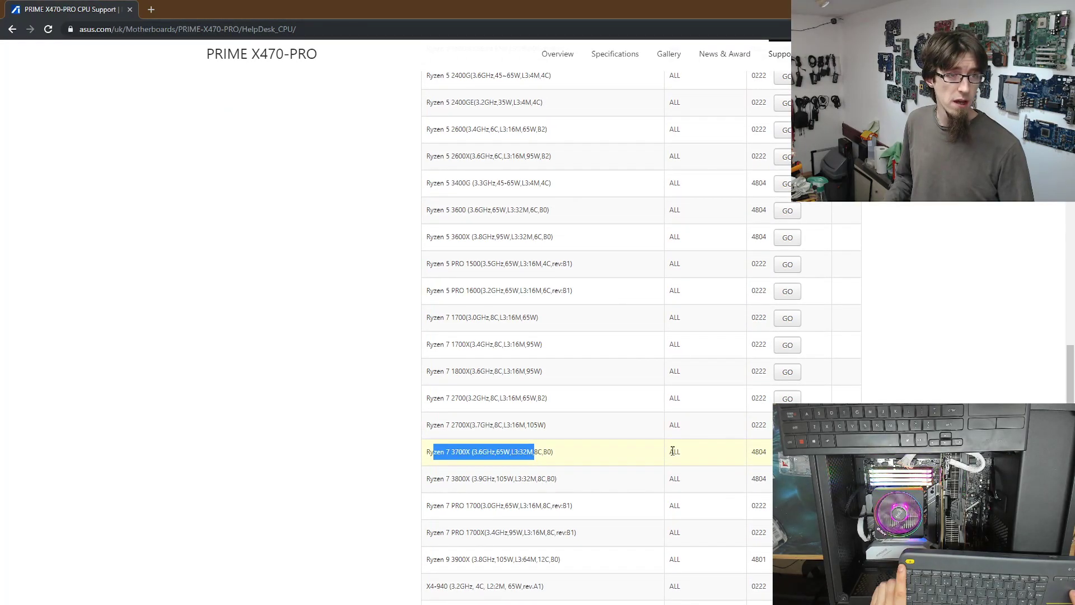
{"action": "left_click", "coordinate": [756, 454]}
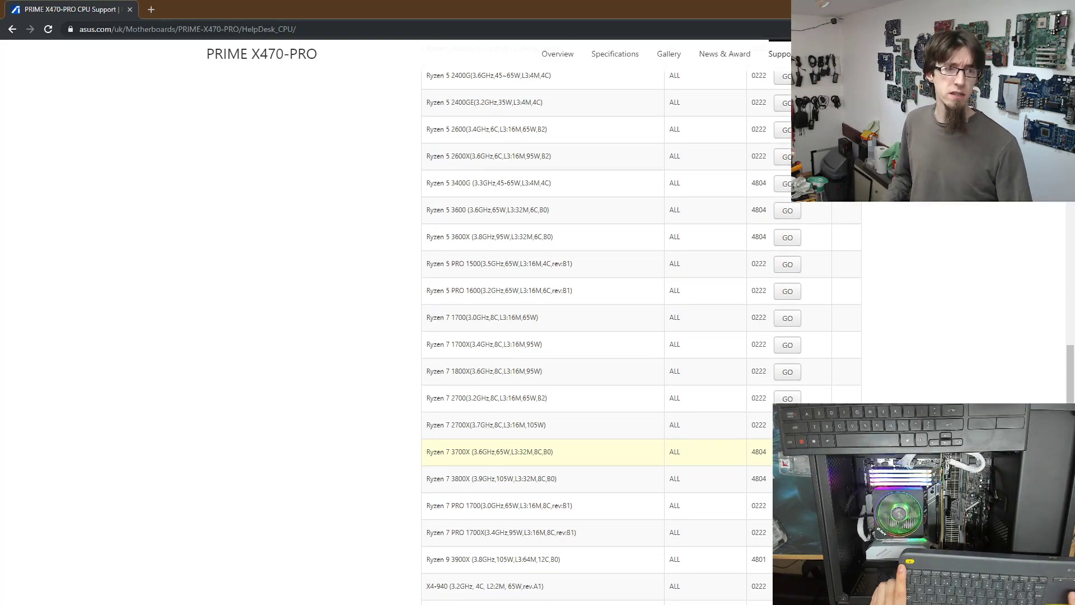
{"action": "scroll", "coordinate": [560, 336], "scroll_direction": "up", "scroll_amount": 15}
{"action": "scroll", "coordinate": [684, 425], "scroll_direction": "up", "scroll_amount": 5}
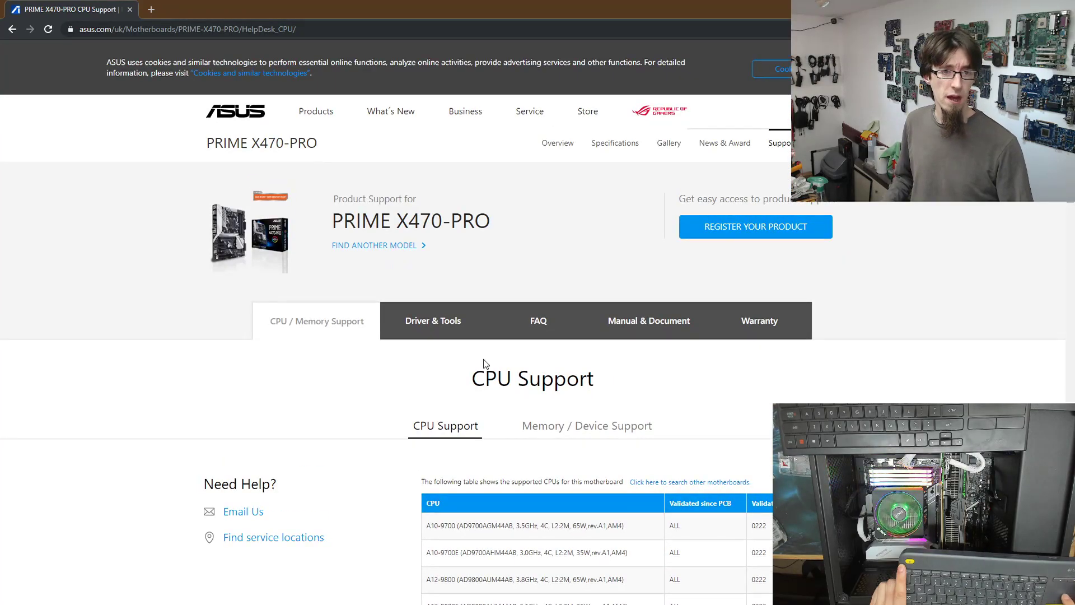
- Go to the BIOS & Firmware downloads and locate the Version 5220 entry
{"action": "left_click", "coordinate": [412, 320]}
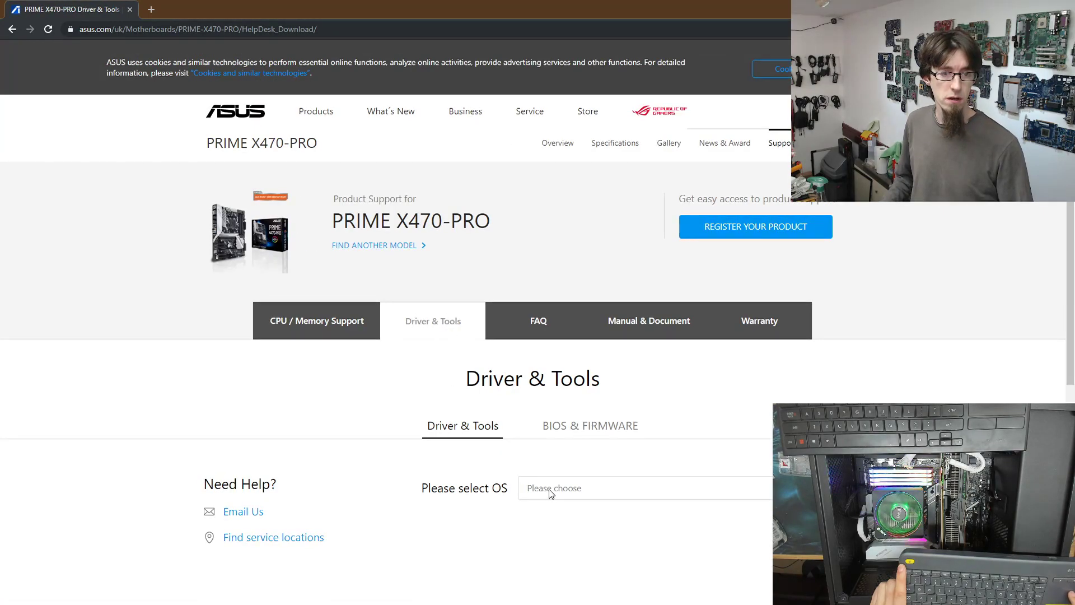
{"action": "left_click", "coordinate": [580, 430]}
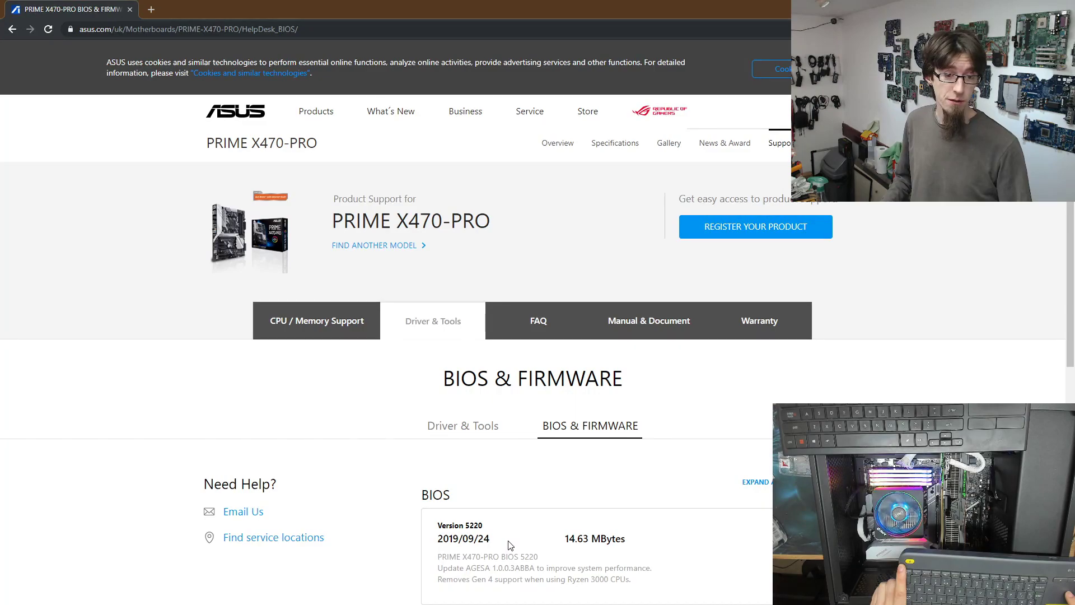
{"action": "scroll", "coordinate": [510, 545], "scroll_direction": "down", "scroll_amount": 3}
{"action": "triple_click", "coordinate": [478, 423]}
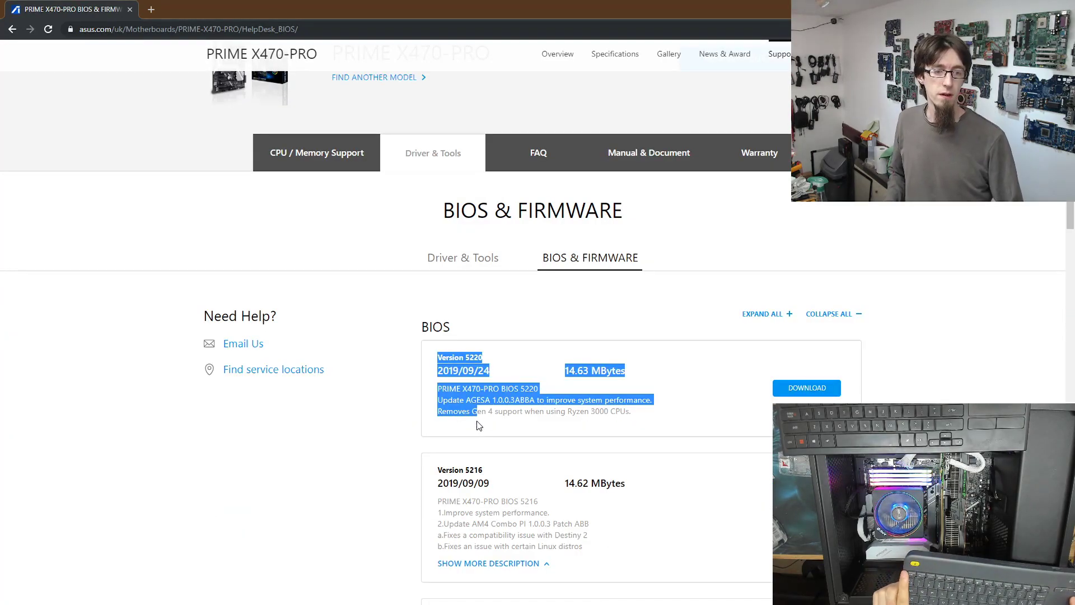
{"action": "left_click", "coordinate": [516, 432]}
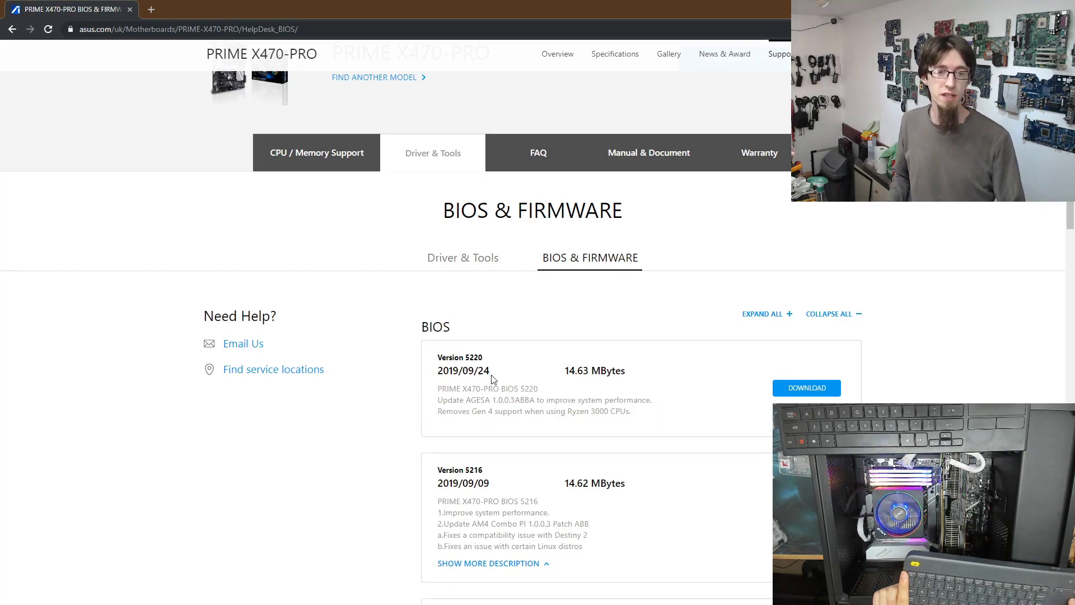
- Compare the Version 5220 and Version 5216 release notes before taking BIOS 5216
{"action": "left_click_drag", "start_coordinate": [427, 418], "coordinate": [528, 414]}
{"action": "left_click", "coordinate": [528, 415]}
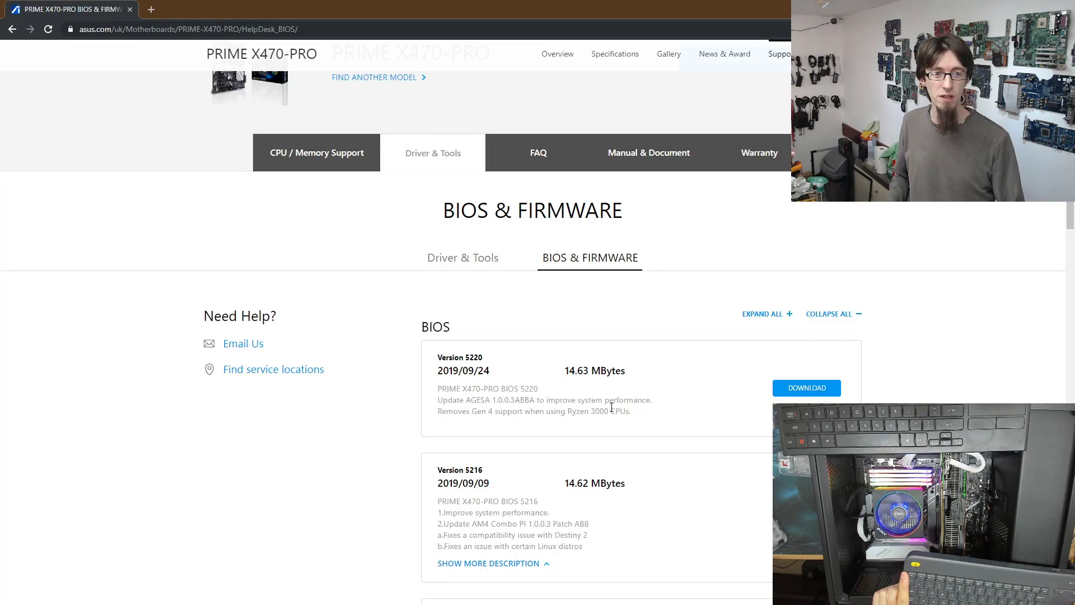
{"action": "left_click_drag", "start_coordinate": [626, 410], "coordinate": [428, 410]}
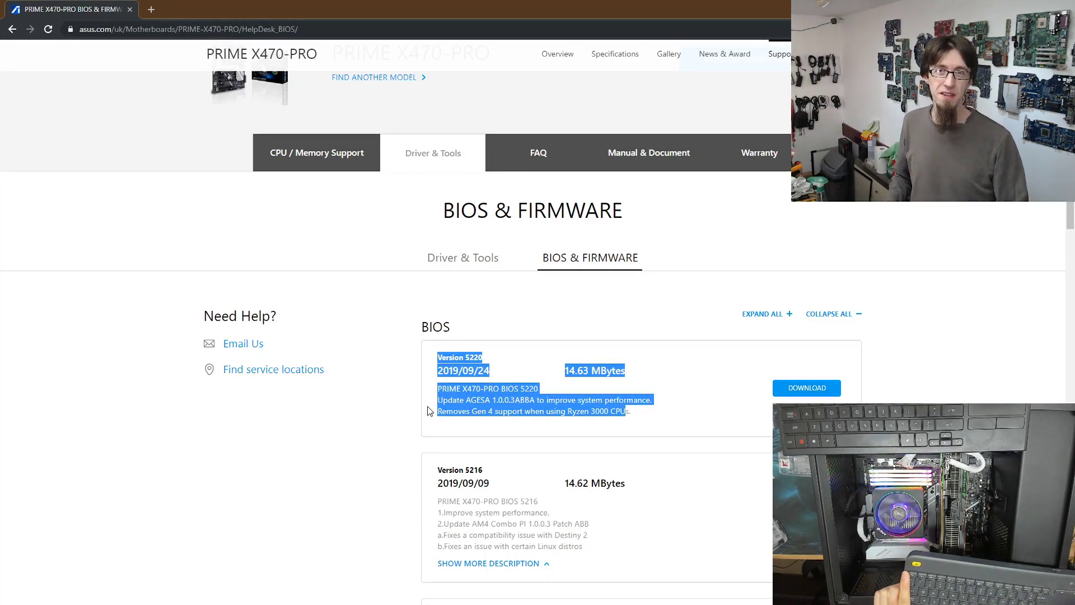
{"action": "left_click", "coordinate": [429, 411]}
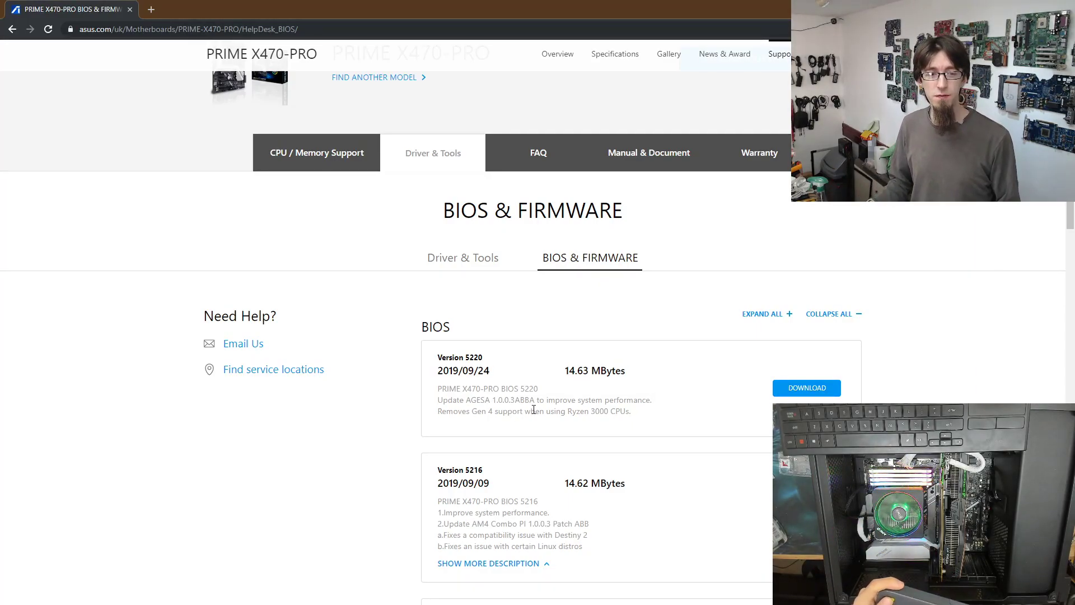
{"action": "left_click_drag", "start_coordinate": [532, 412], "coordinate": [436, 416]}
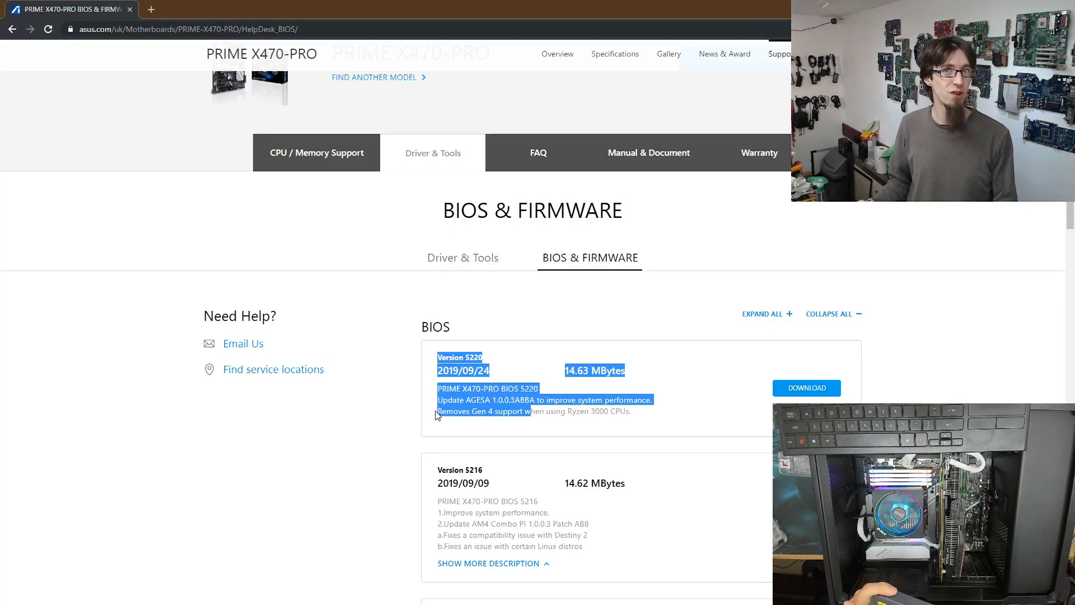
{"action": "left_click", "coordinate": [456, 412]}
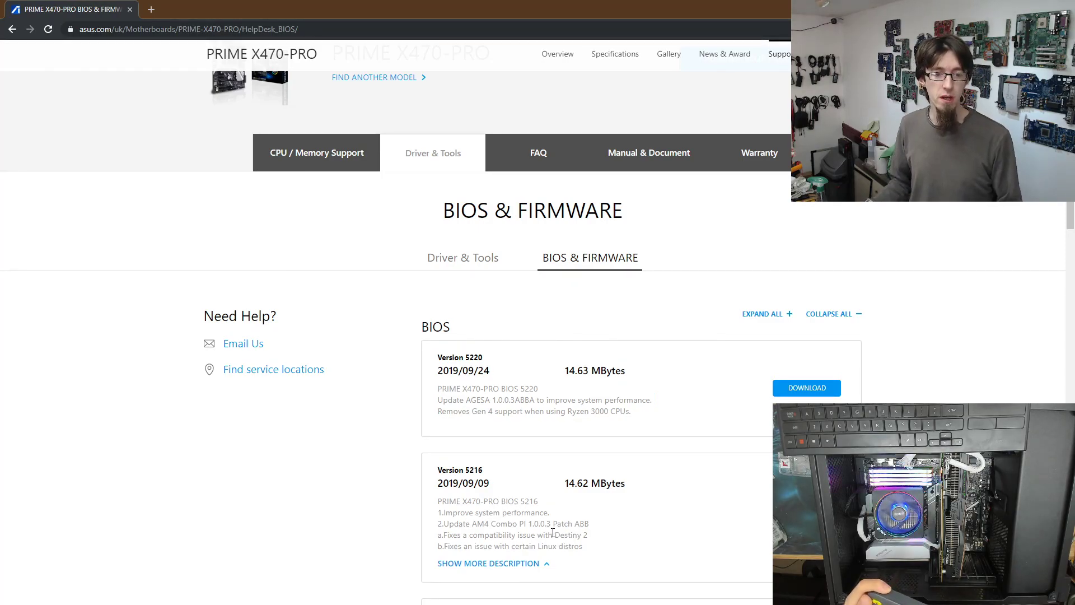
{"action": "left_click_drag", "start_coordinate": [595, 550], "coordinate": [476, 456]}
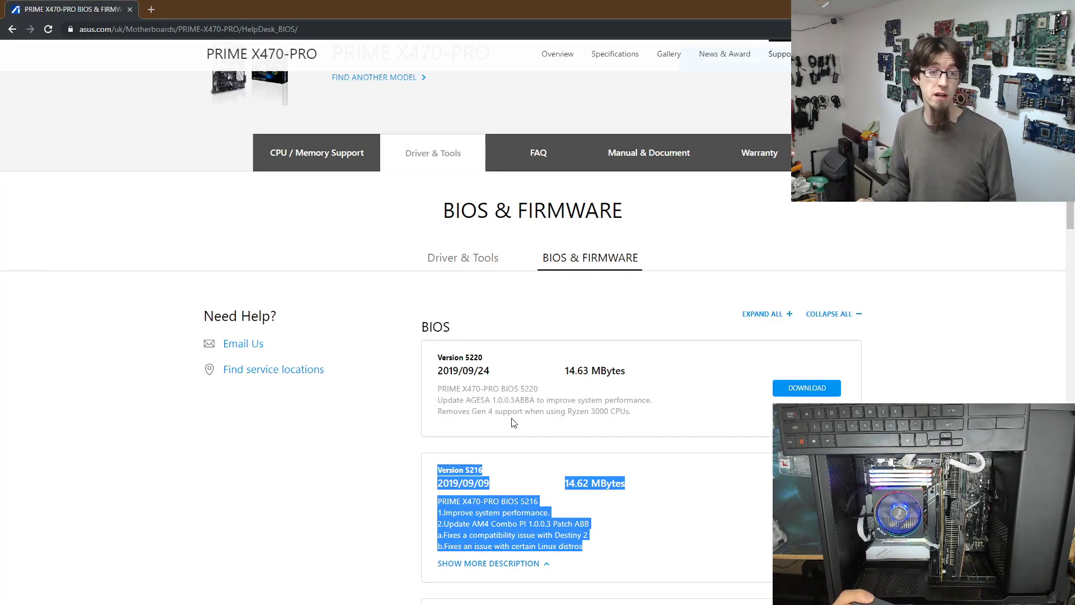
{"action": "left_click", "coordinate": [638, 471]}
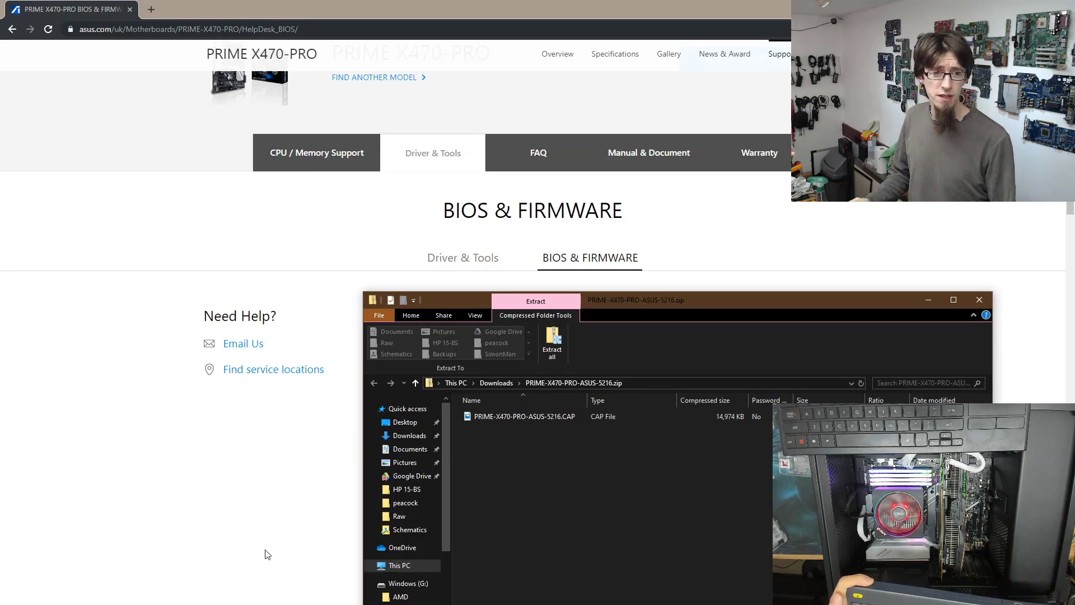
- Format USB Drive (E:) as FAT32
{"action": "left_click", "coordinate": [523, 418]}
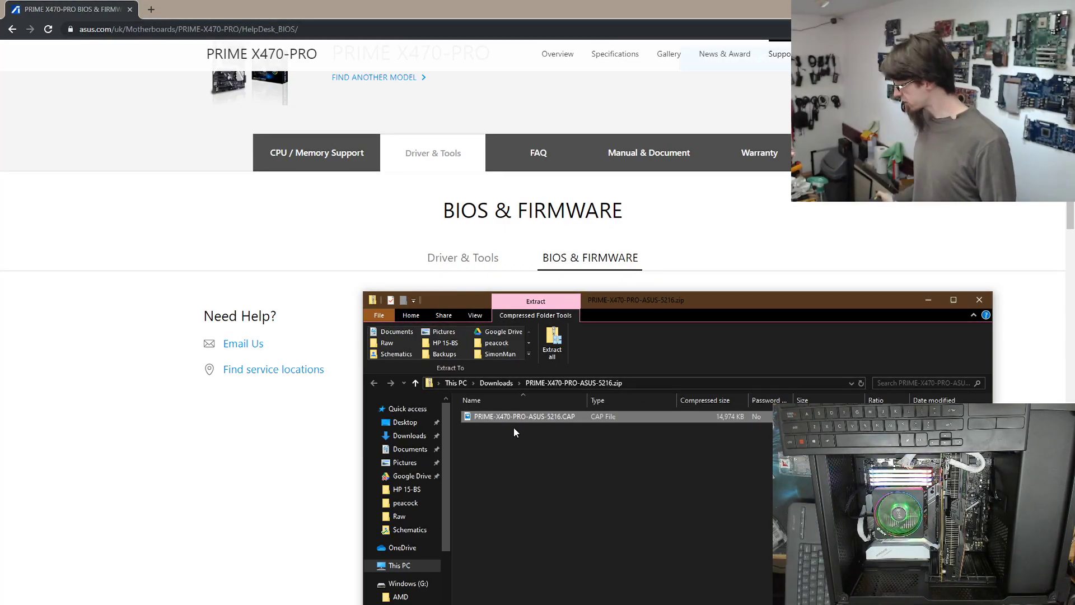
{"action": "left_click", "coordinate": [418, 584]}
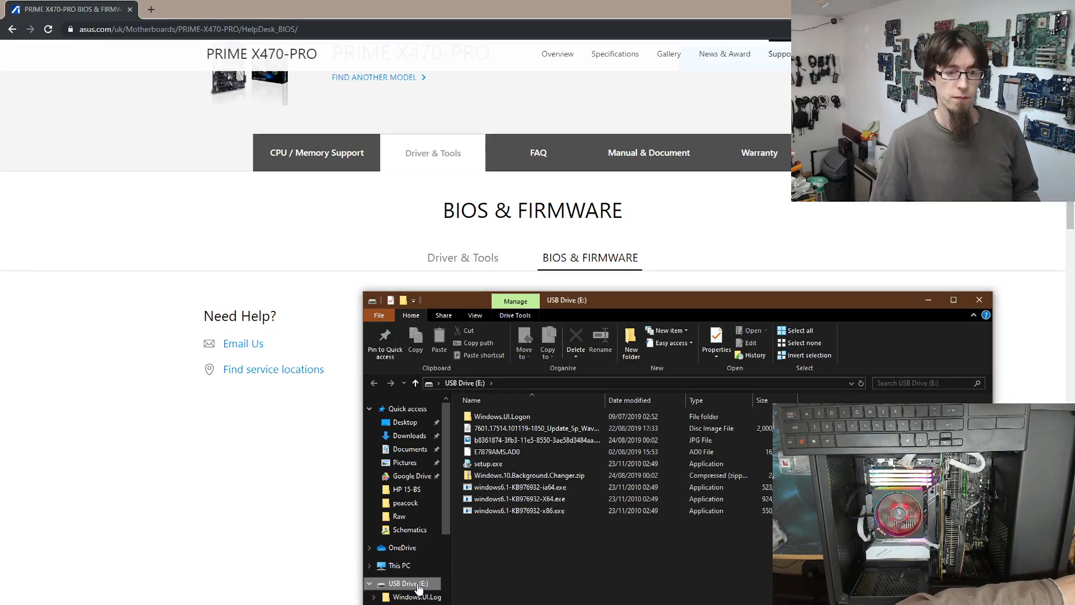
{"action": "right_click", "coordinate": [418, 584]}
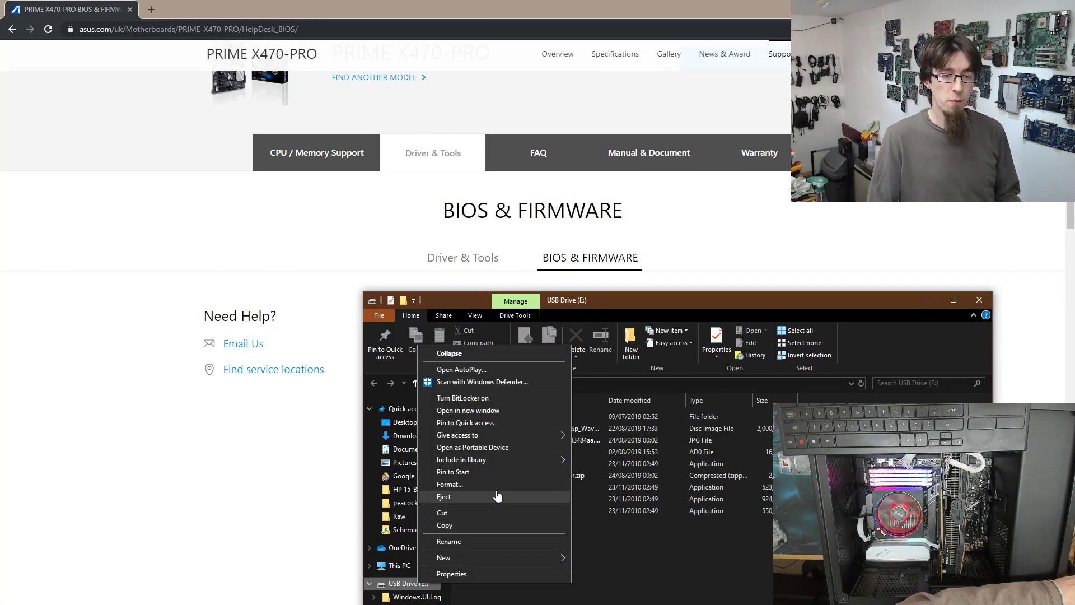
{"action": "left_click", "coordinate": [491, 484]}
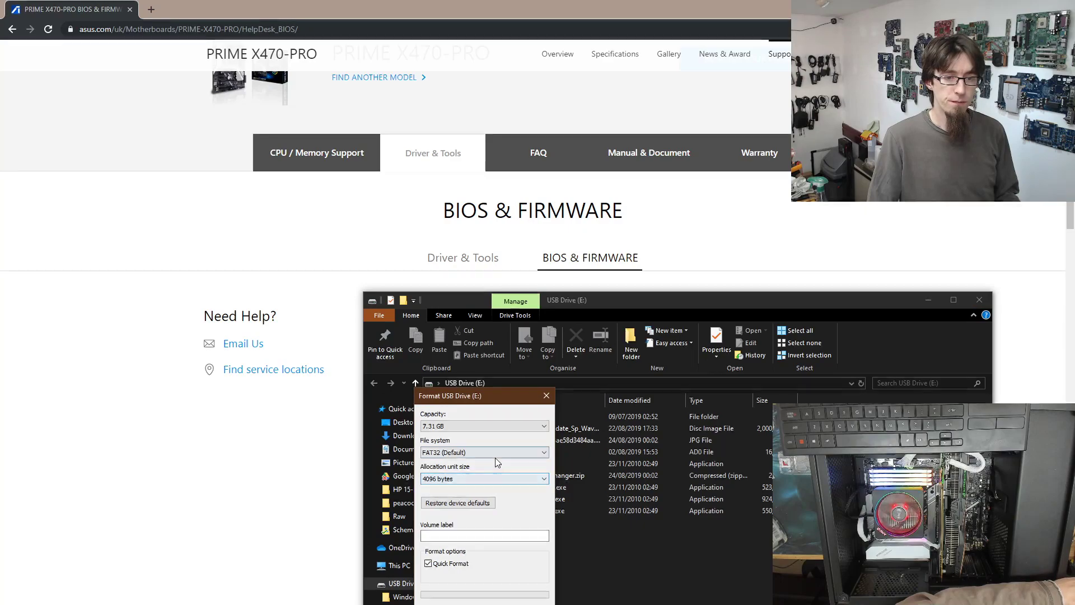
{"action": "left_click", "coordinate": [485, 604]}
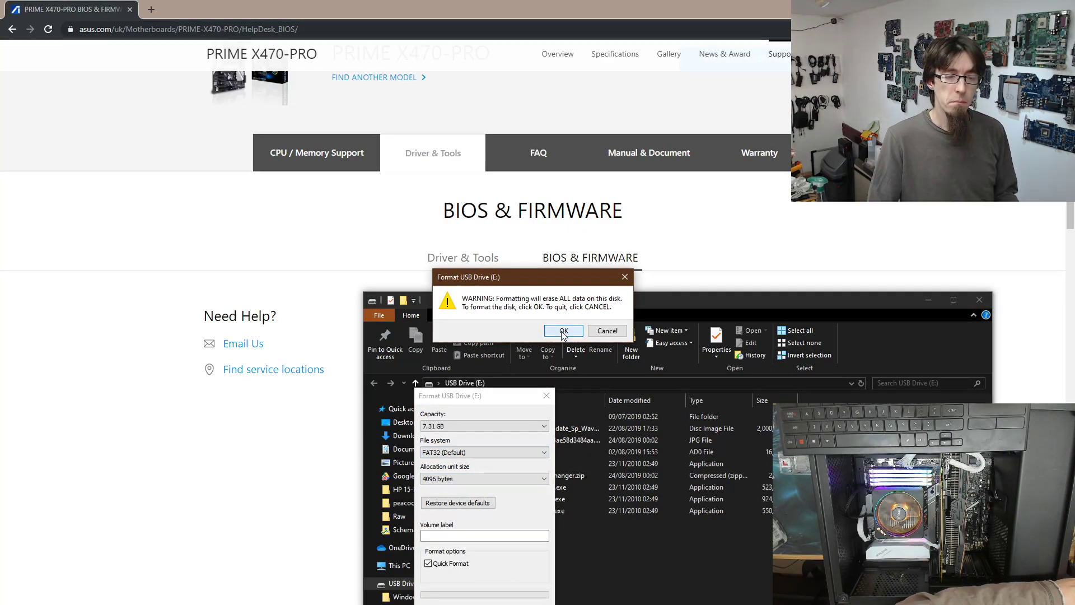
{"action": "left_click", "coordinate": [564, 330]}
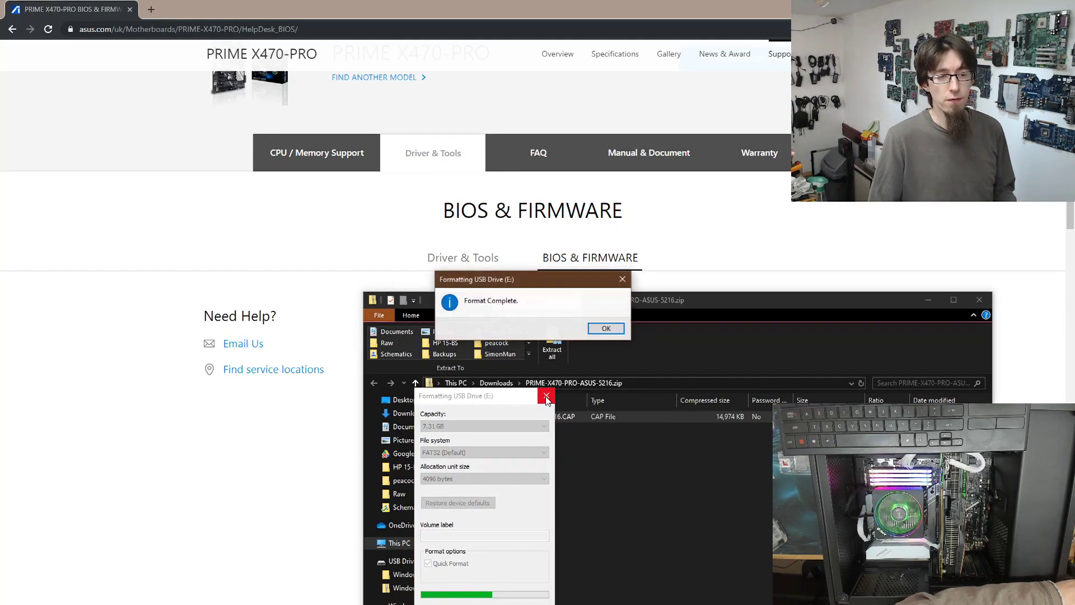
{"action": "left_click", "coordinate": [606, 329]}
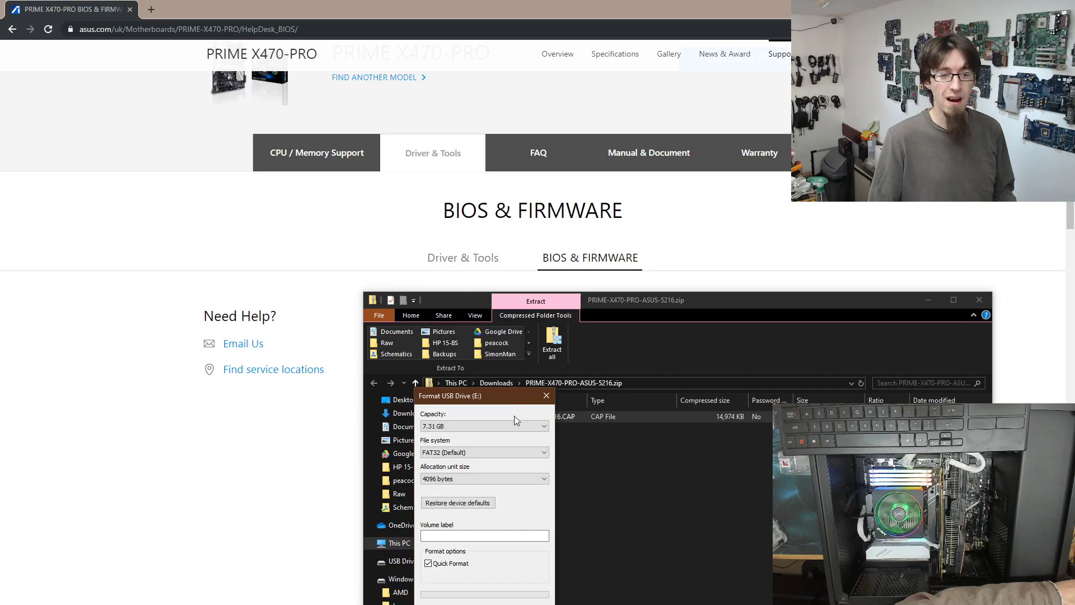
{"action": "left_click", "coordinate": [546, 395]}
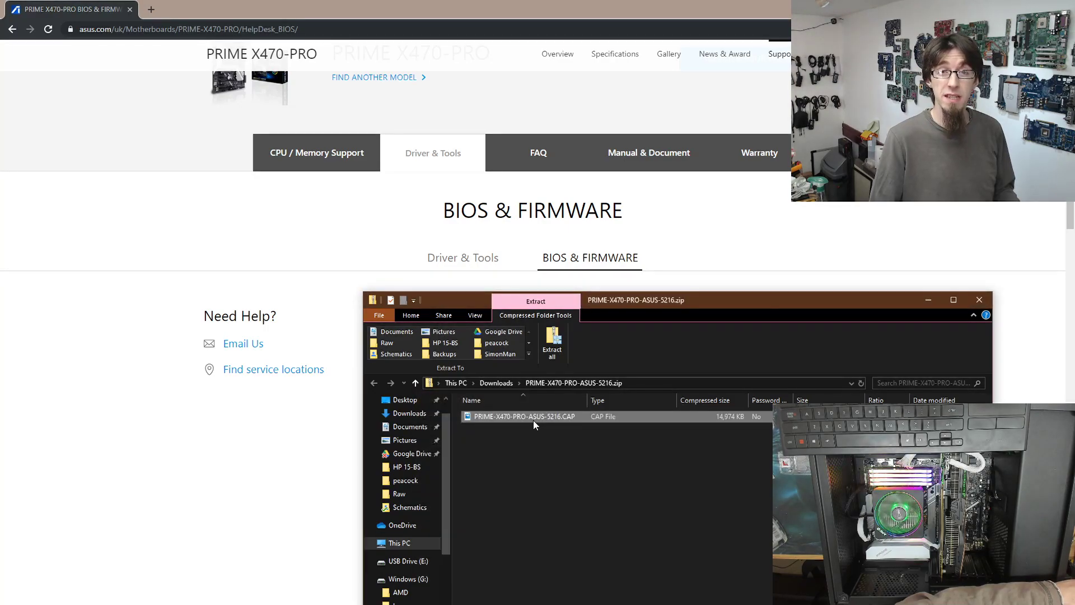
- Copy PRIME-X470-PRO-ASUS-5216.CAP from the zip onto the USB drive
{"action": "right_click", "coordinate": [526, 420]}
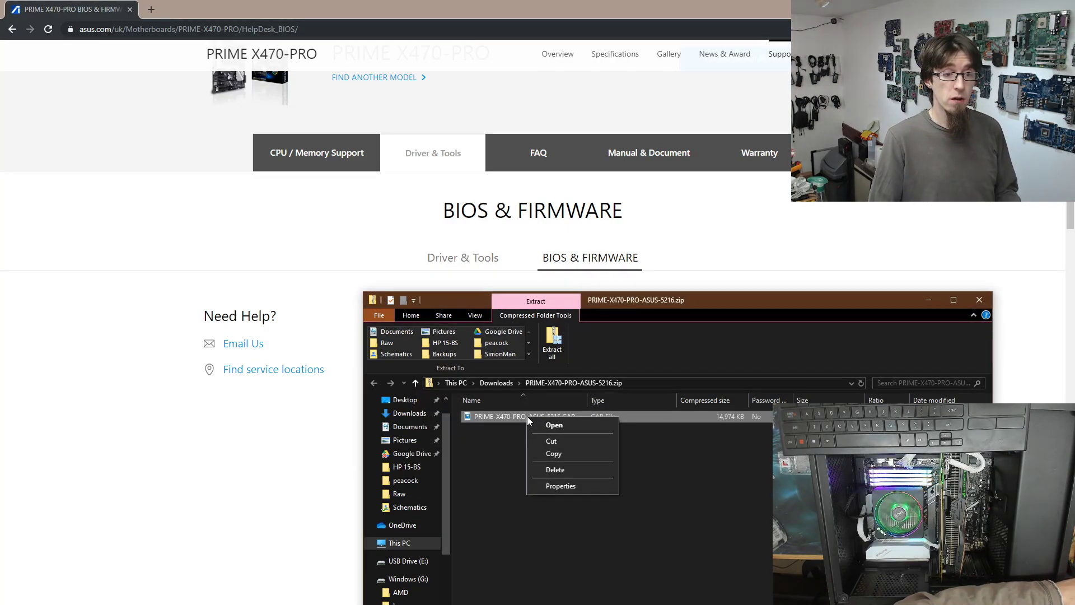
{"action": "left_click", "coordinate": [564, 456]}
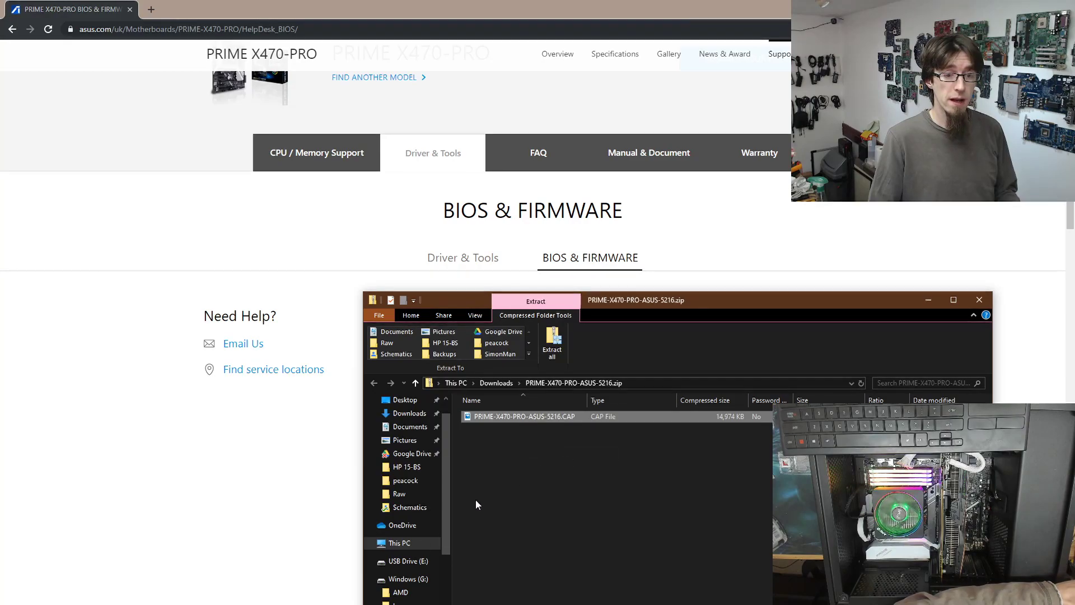
{"action": "left_click", "coordinate": [406, 560]}
{"action": "right_click", "coordinate": [491, 448]}
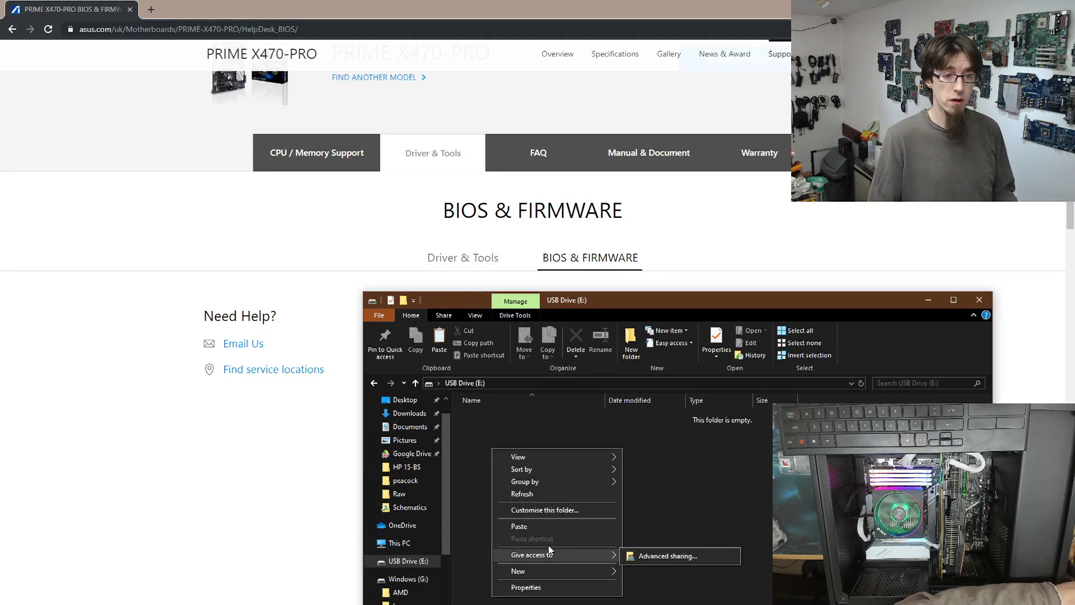
{"action": "left_click", "coordinate": [546, 526]}
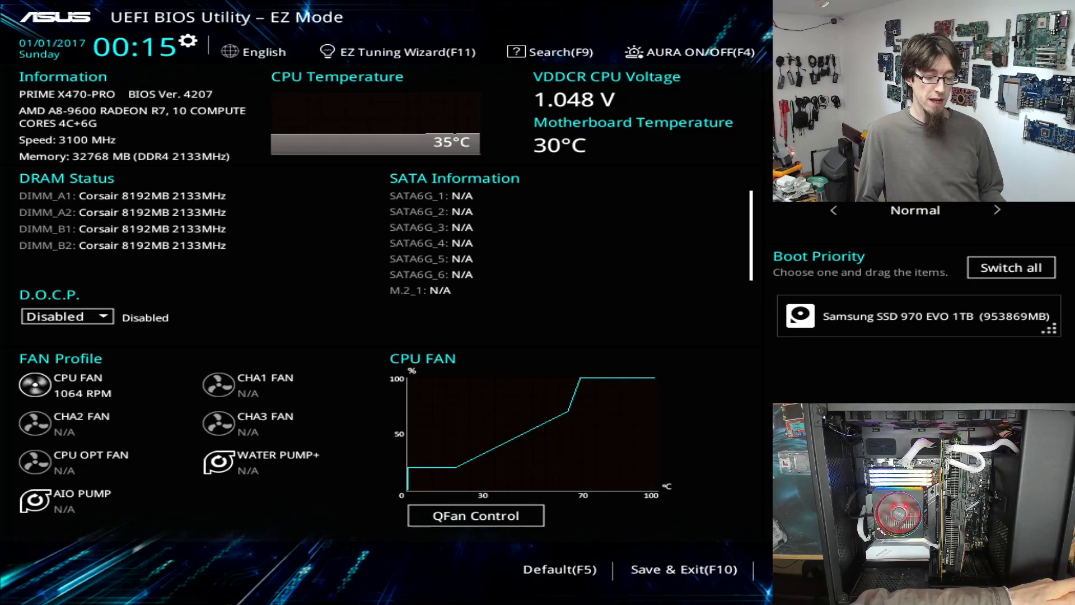
- Switch to Advanced Mode with F7 and launch the ASUS EZ Flash 3 Utility
{"action": "key", "text": "F7"}
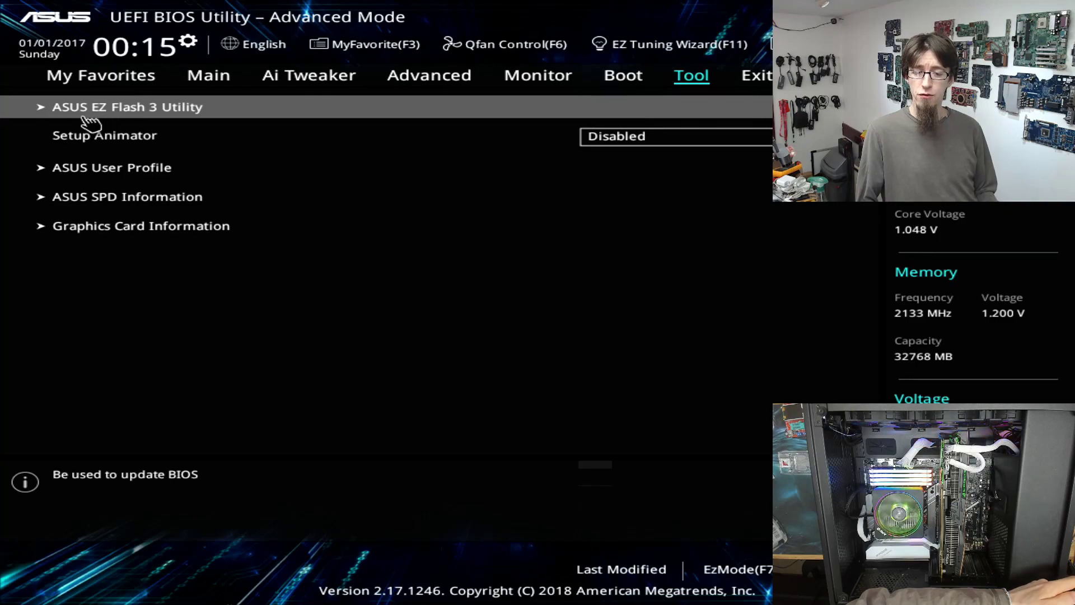
{"action": "left_click", "coordinate": [118, 121]}
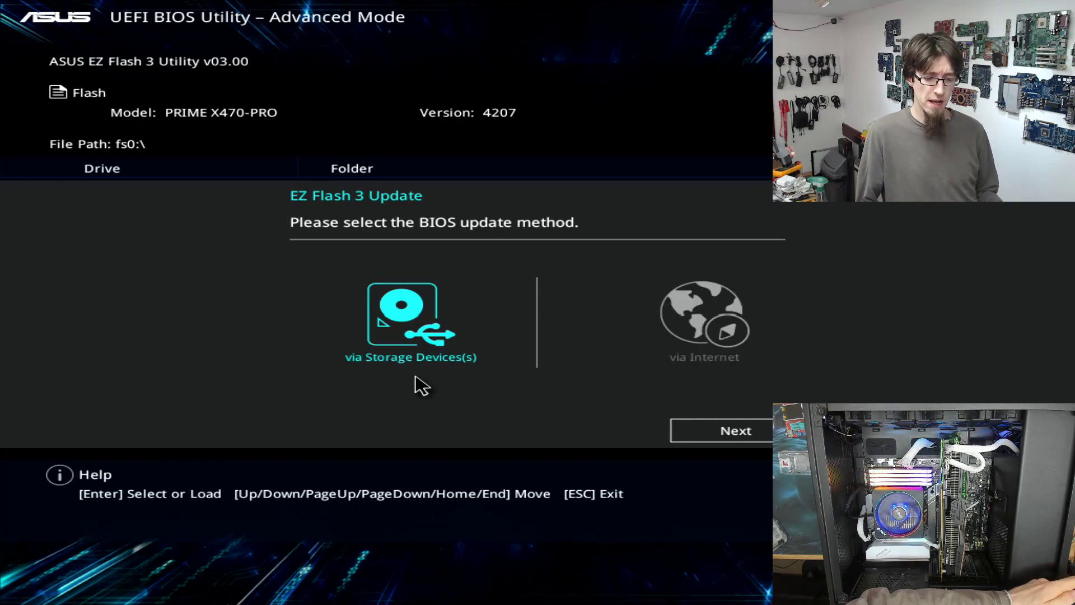
- Update via storage device, picking PRIME-X470-PRO-ASUS-5216.CAP on fs0:\ and reading it
{"action": "left_click", "coordinate": [715, 433]}
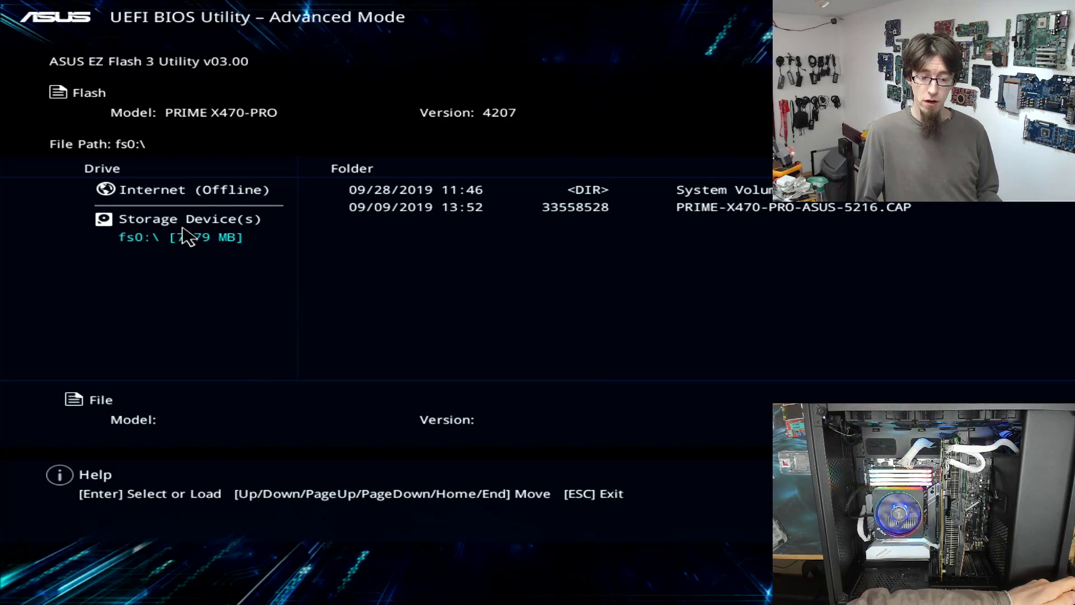
{"action": "left_click", "coordinate": [545, 240]}
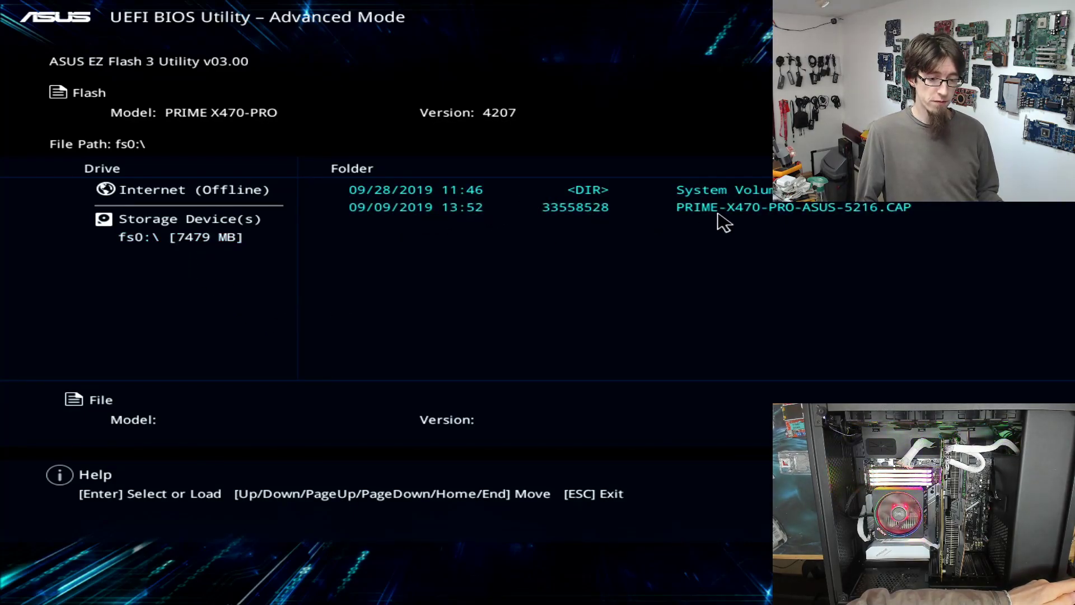
{"action": "left_click", "coordinate": [812, 214]}
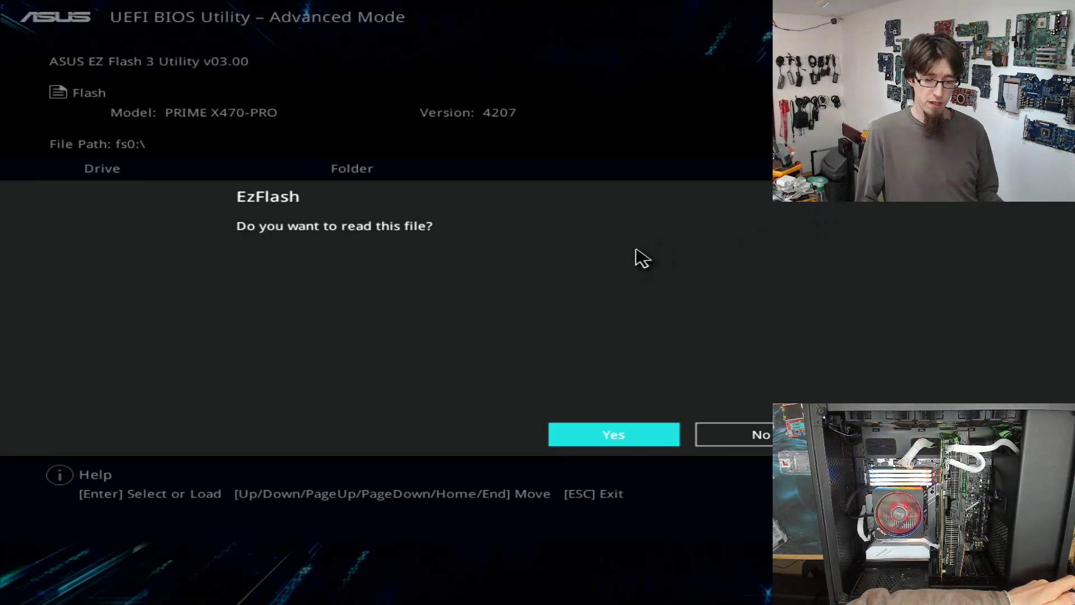
{"action": "left_click", "coordinate": [566, 430]}
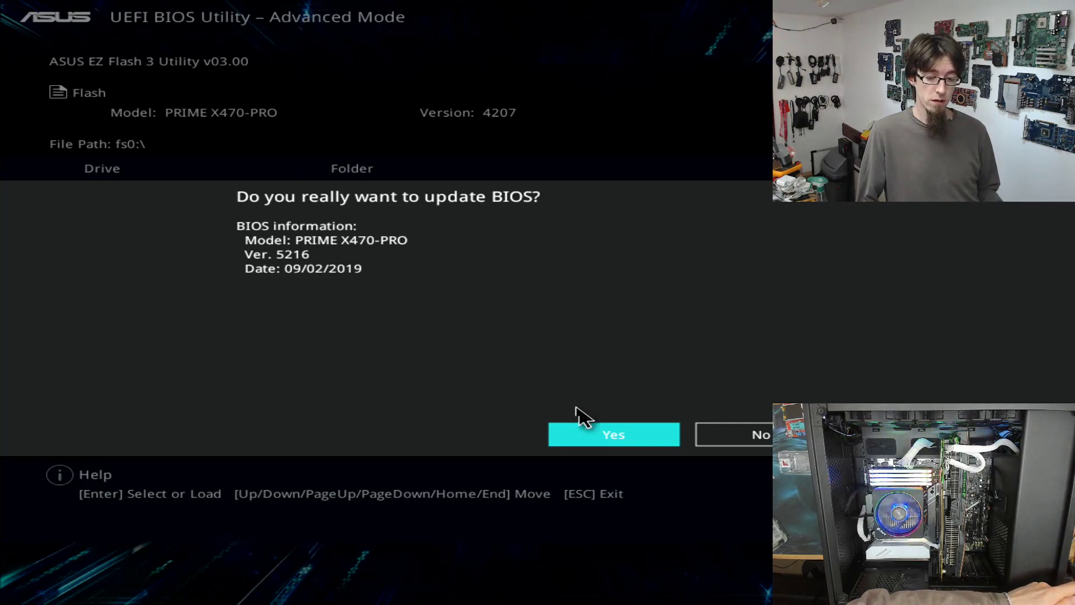
- Confirm flashing BIOS 5216 and let it finish and reboot
{"action": "left_click", "coordinate": [649, 447]}
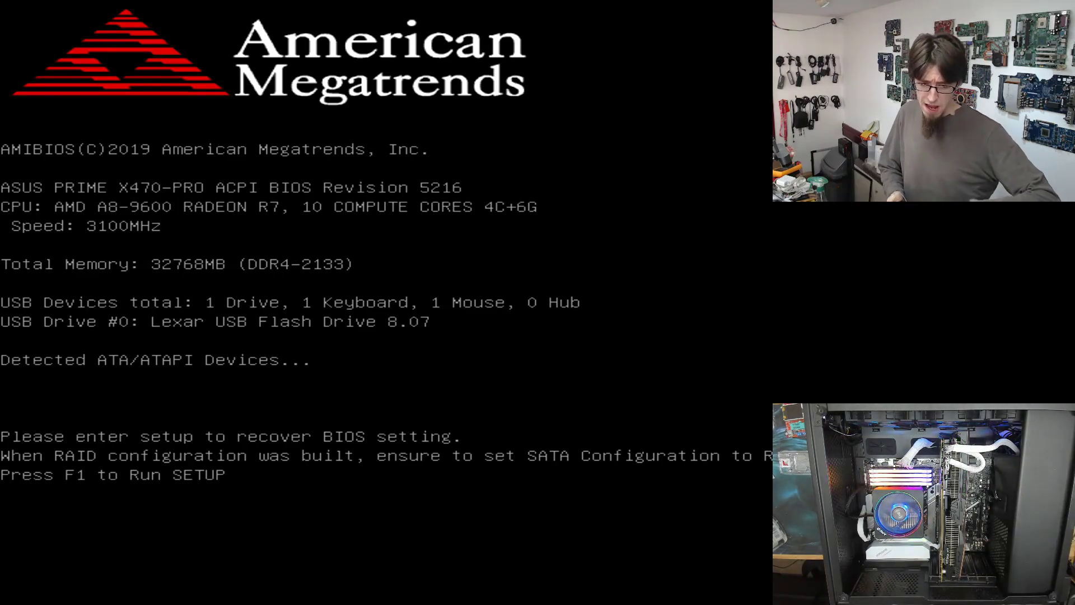
- Enter BIOS setup with F1 from the post-update POST screen
{"action": "key", "text": "F1"}
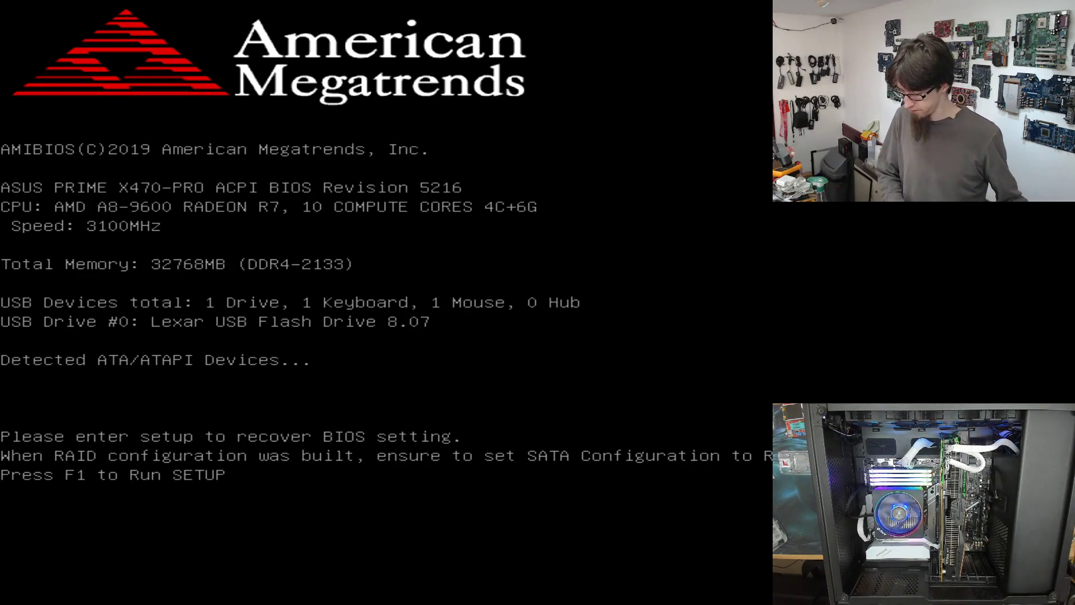